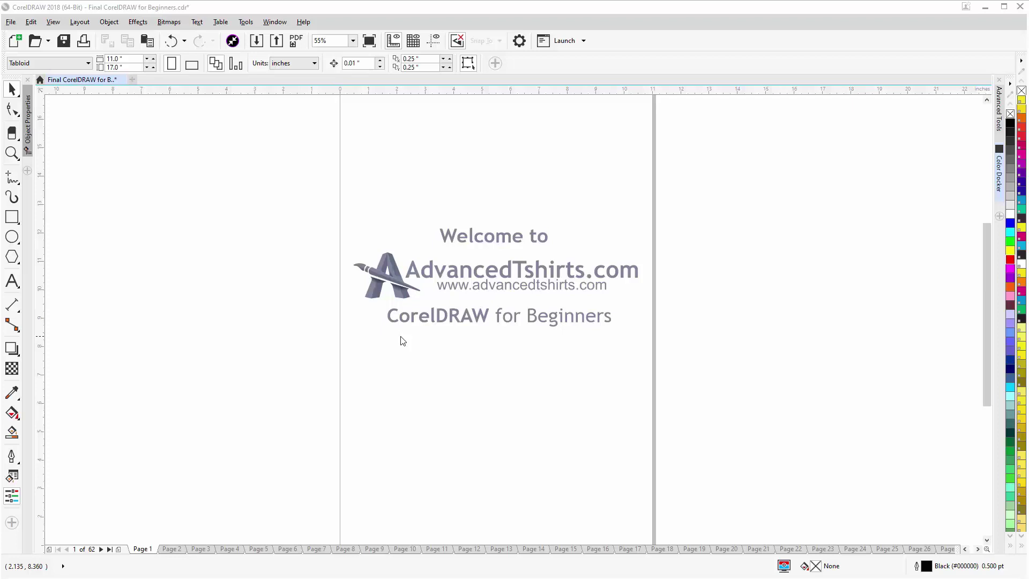
Move from Page 1 to page 32, the tutorial on line and outline styles and arrowheads.
click(233, 555)
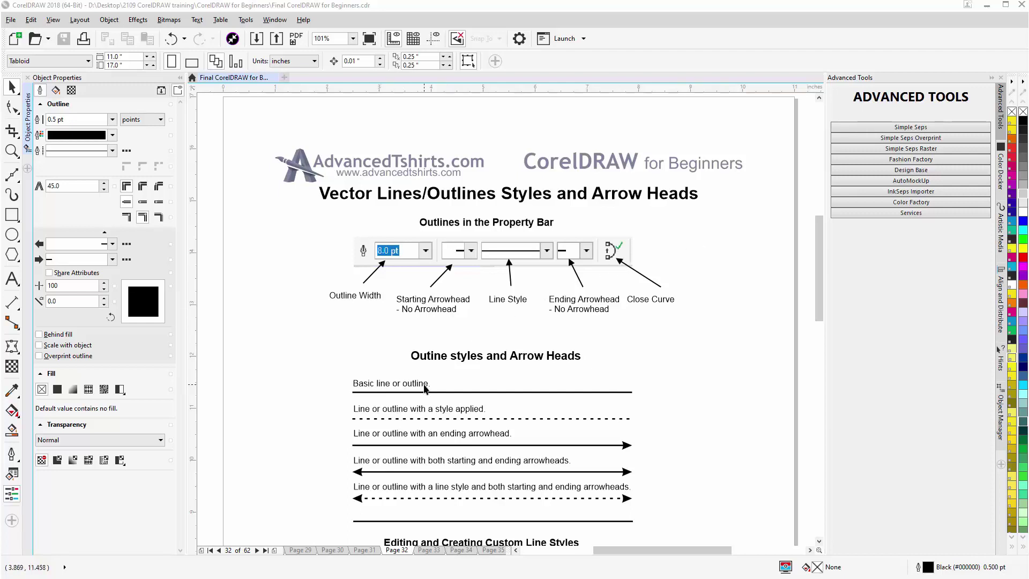
click(488, 393)
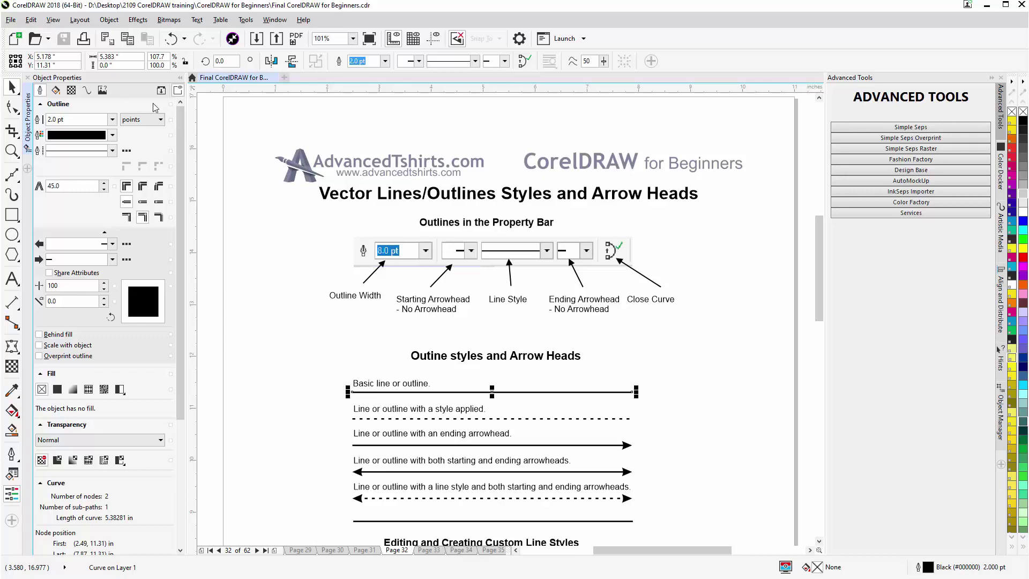
click(475, 61)
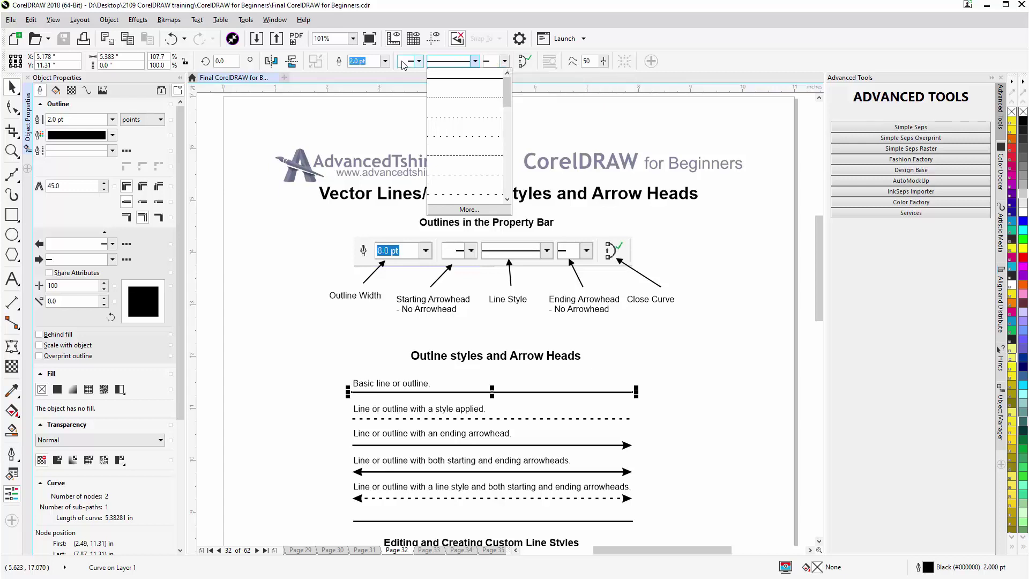
click(418, 66)
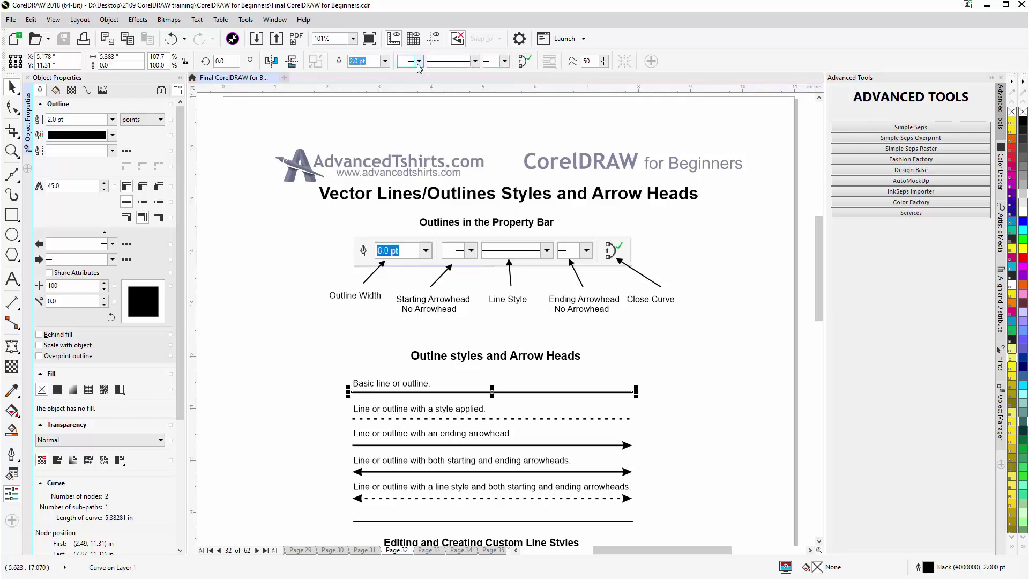
click(417, 65)
click(418, 62)
click(12, 107)
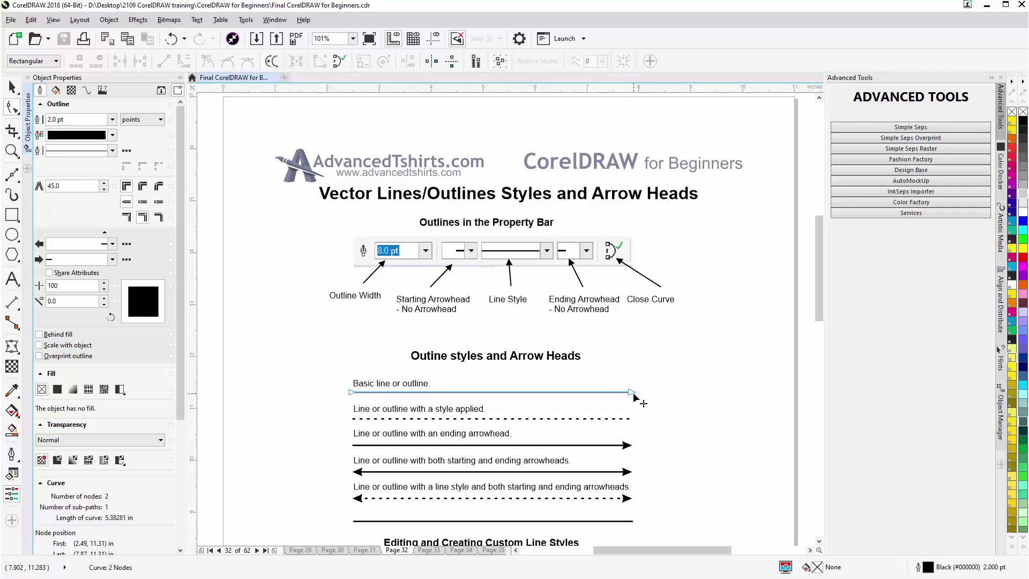
click(12, 87)
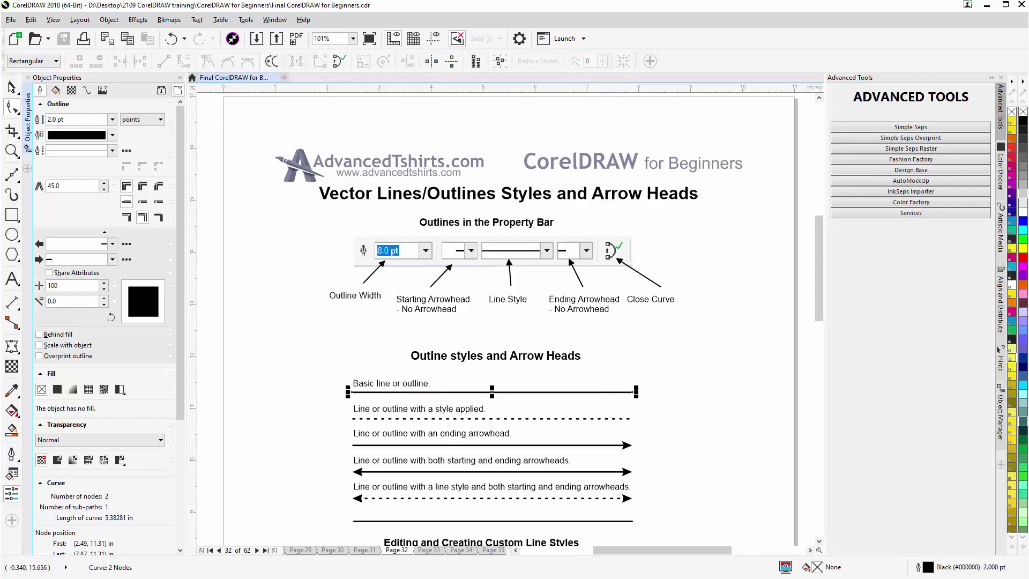
click(543, 419)
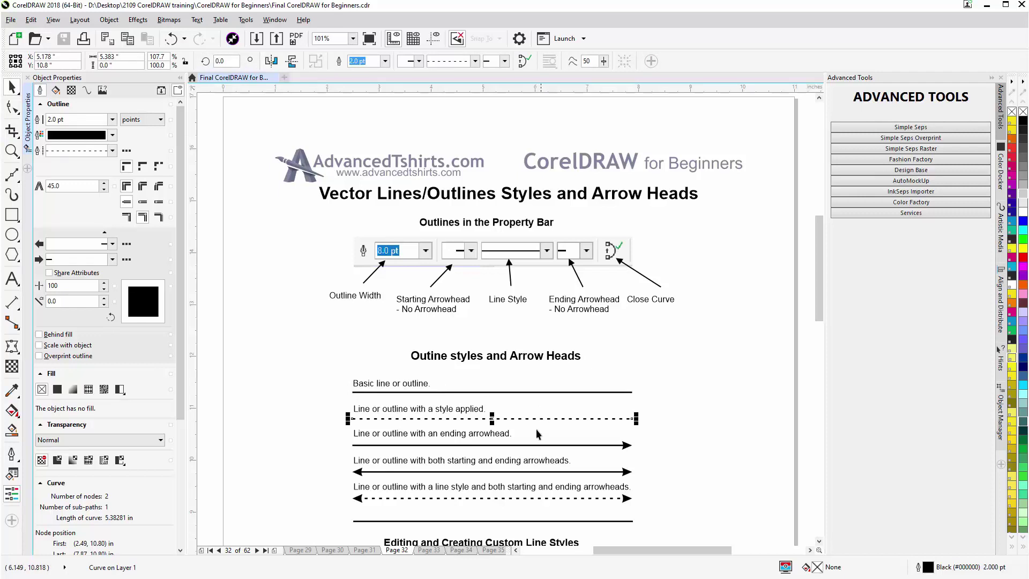
click(537, 446)
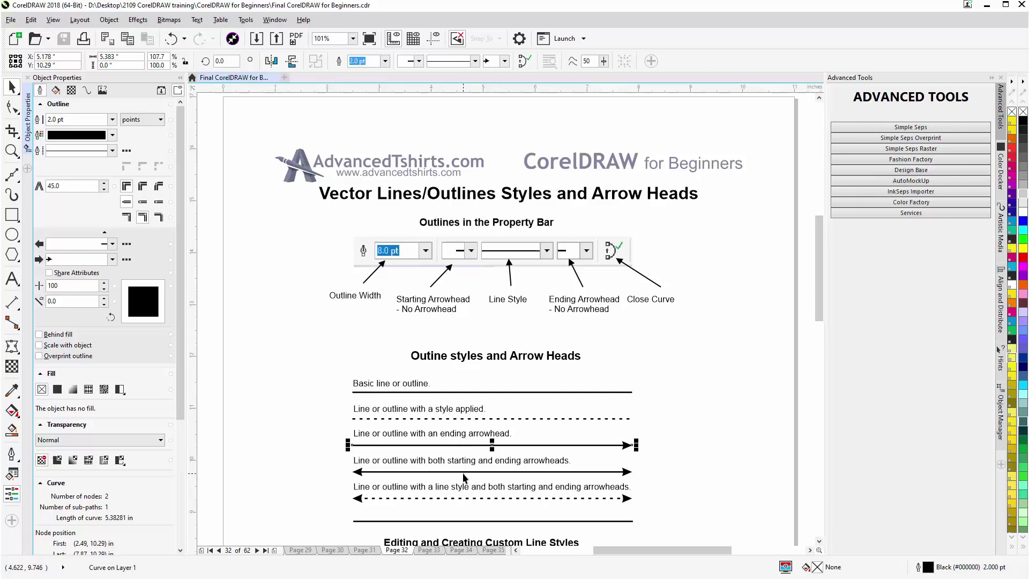
click(445, 499)
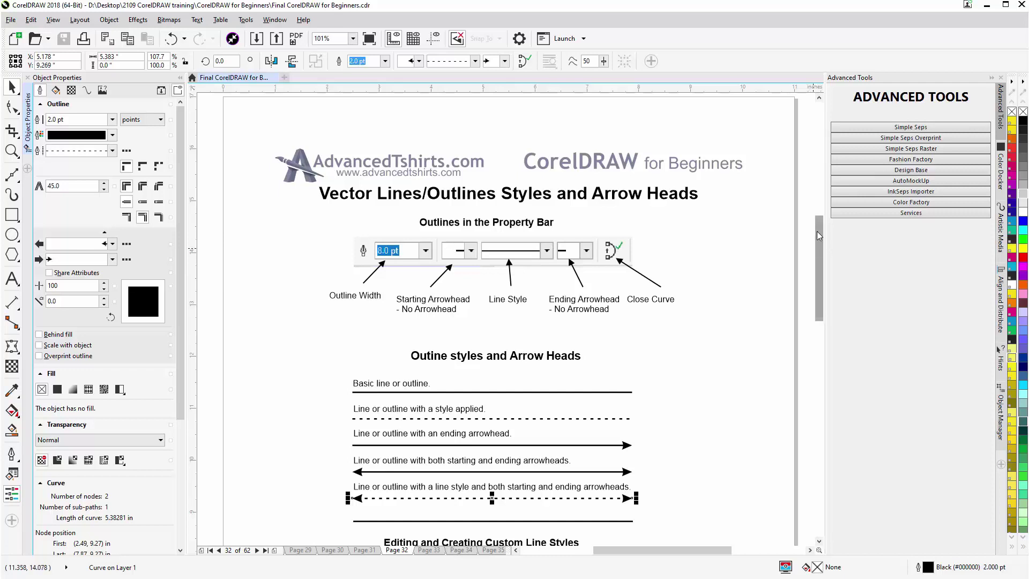
Make the plain line below the dashed double-arrow example dotted.
drag(817, 232, 816, 273)
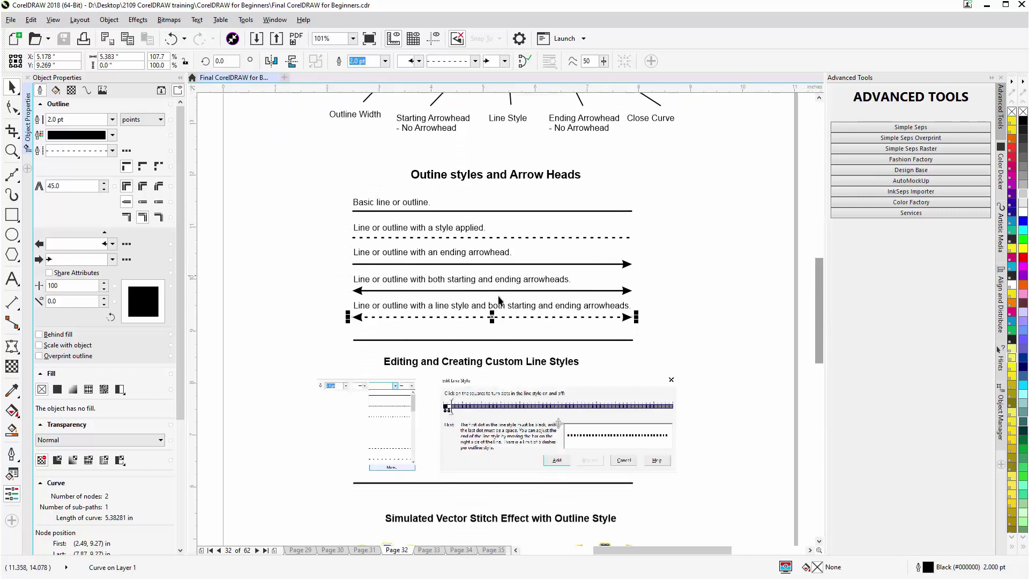
click(474, 340)
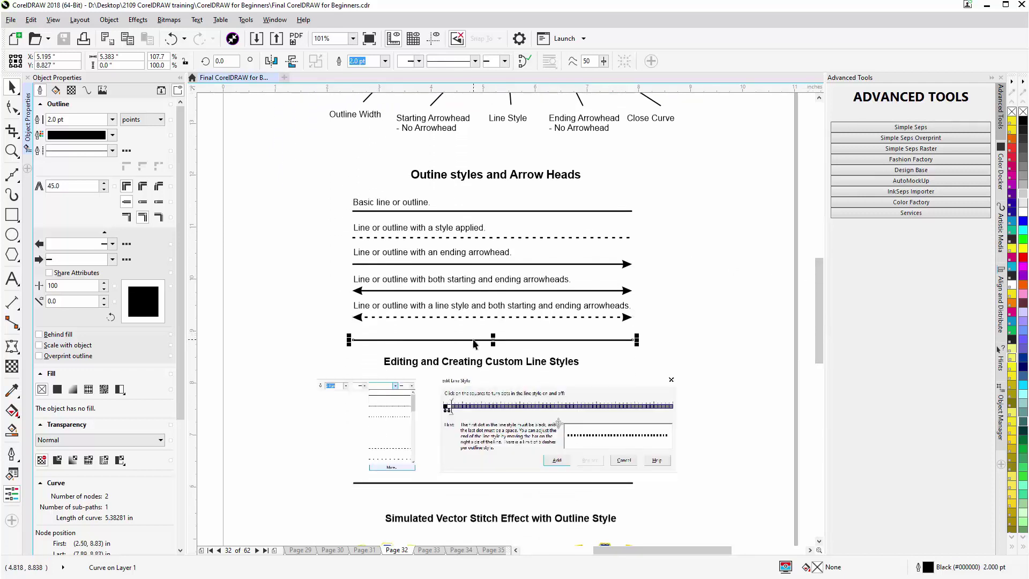
click(475, 62)
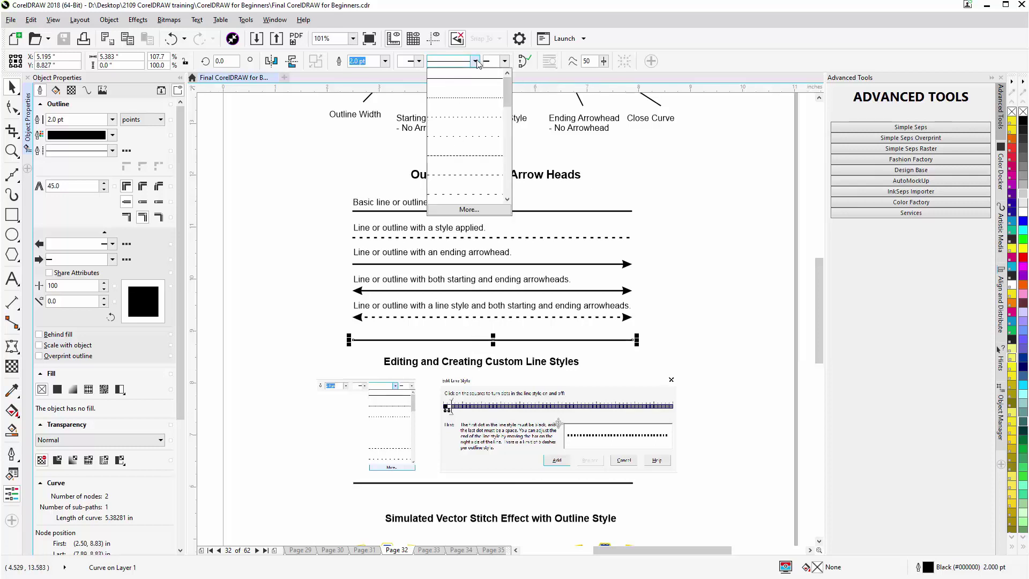
click(467, 120)
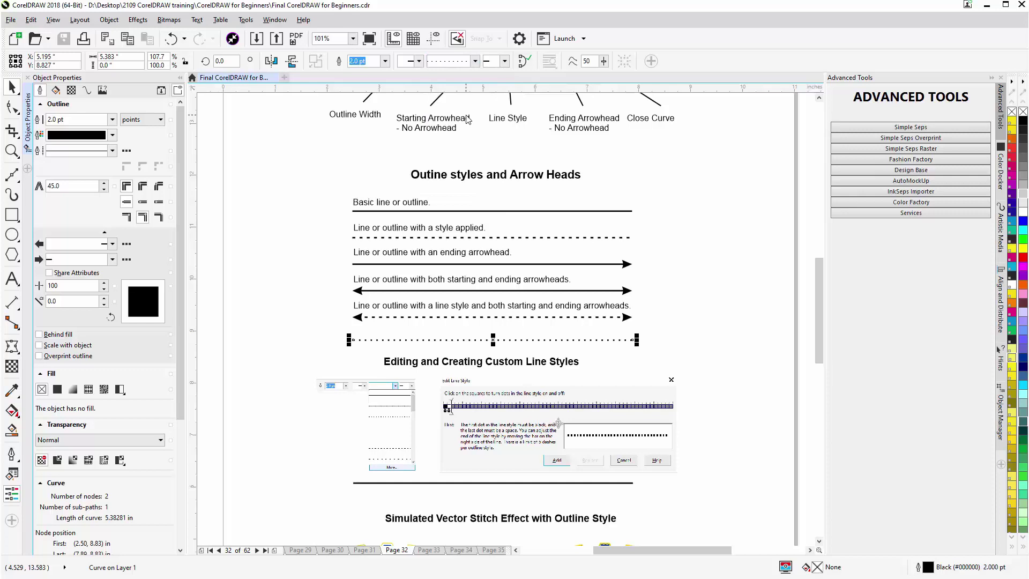
Give the dotted line Arrowhead 3 at its end and an arrowhead at its start, then deselect.
click(505, 61)
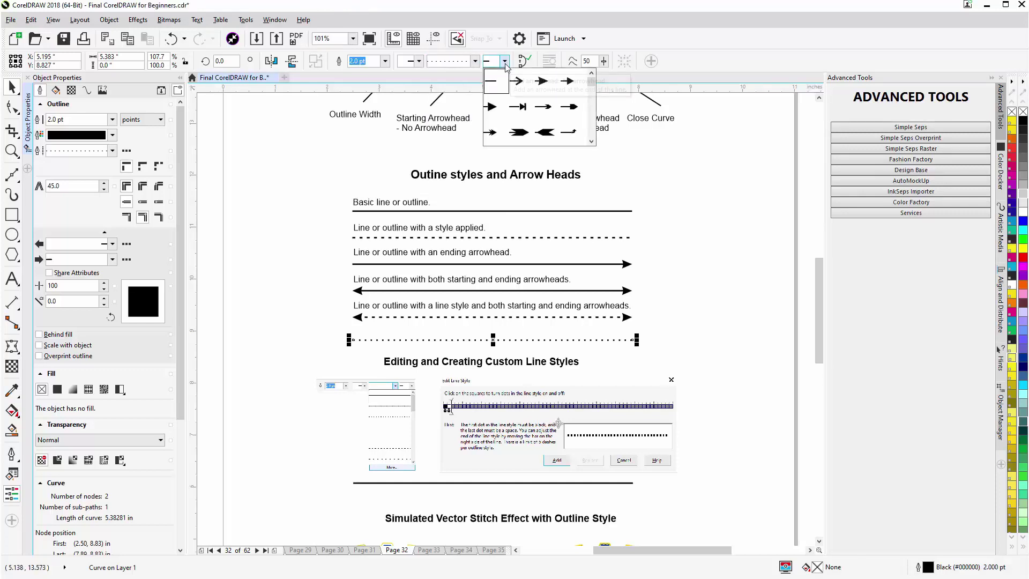
click(579, 82)
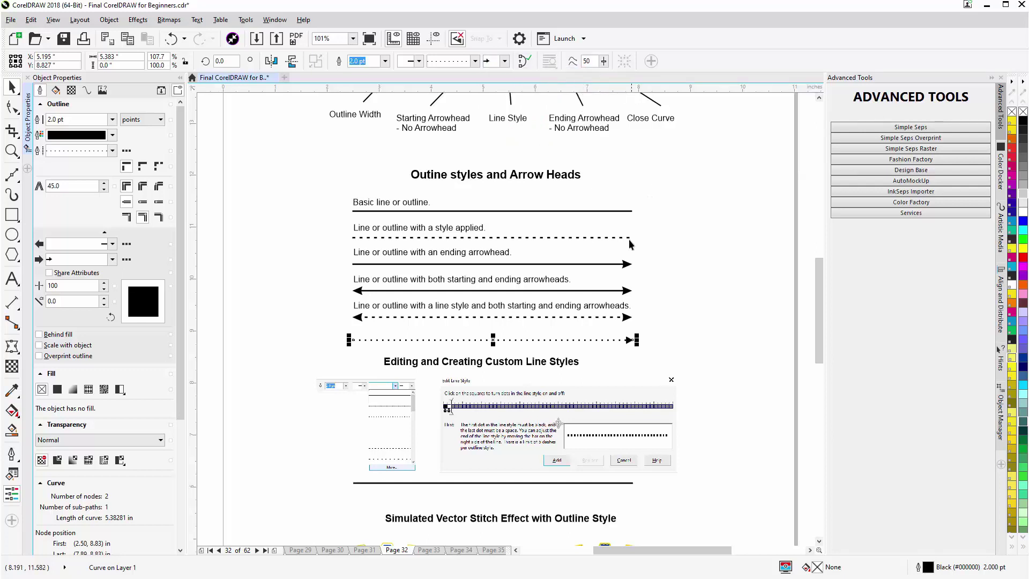
click(420, 61)
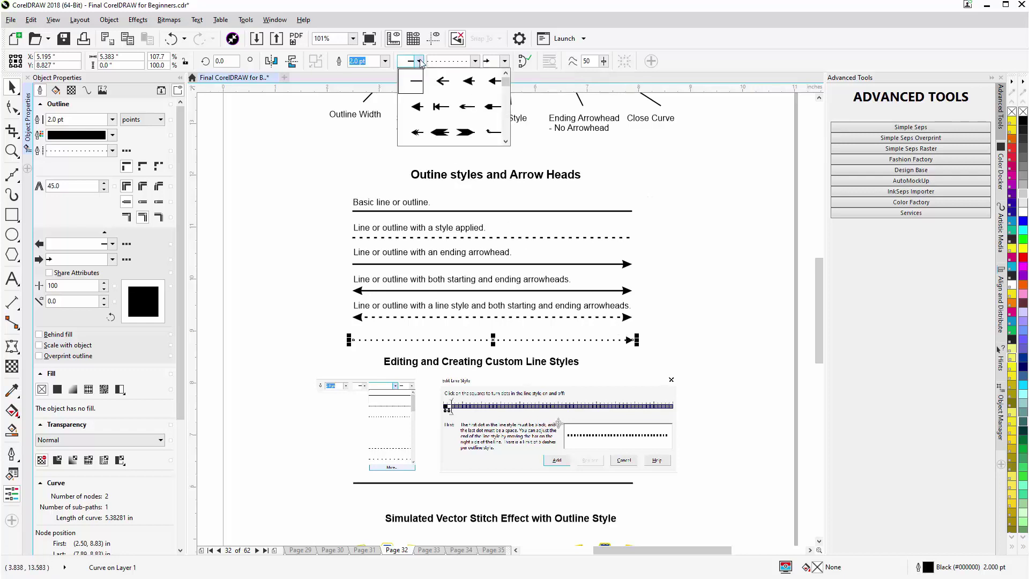
click(496, 83)
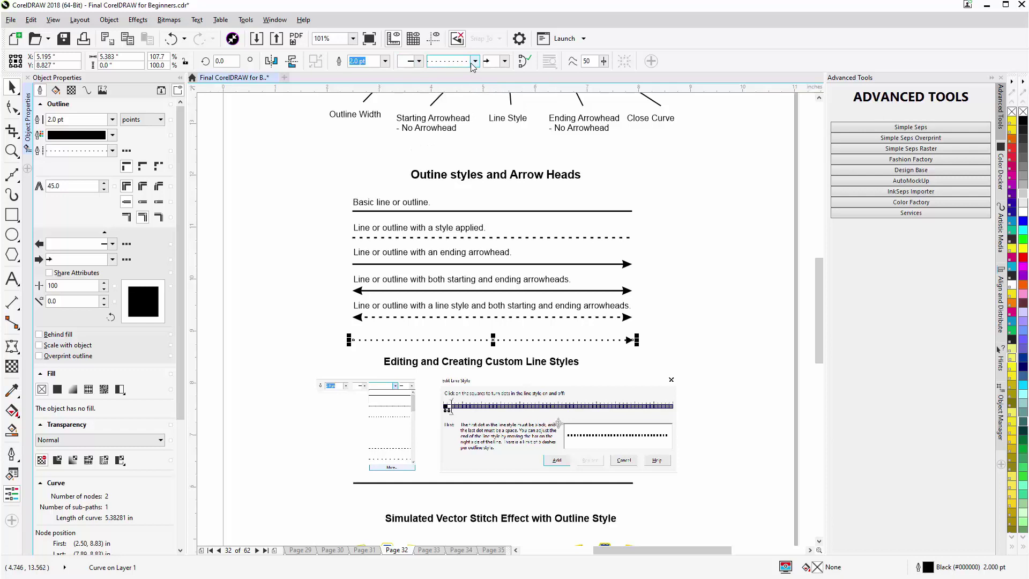
click(420, 62)
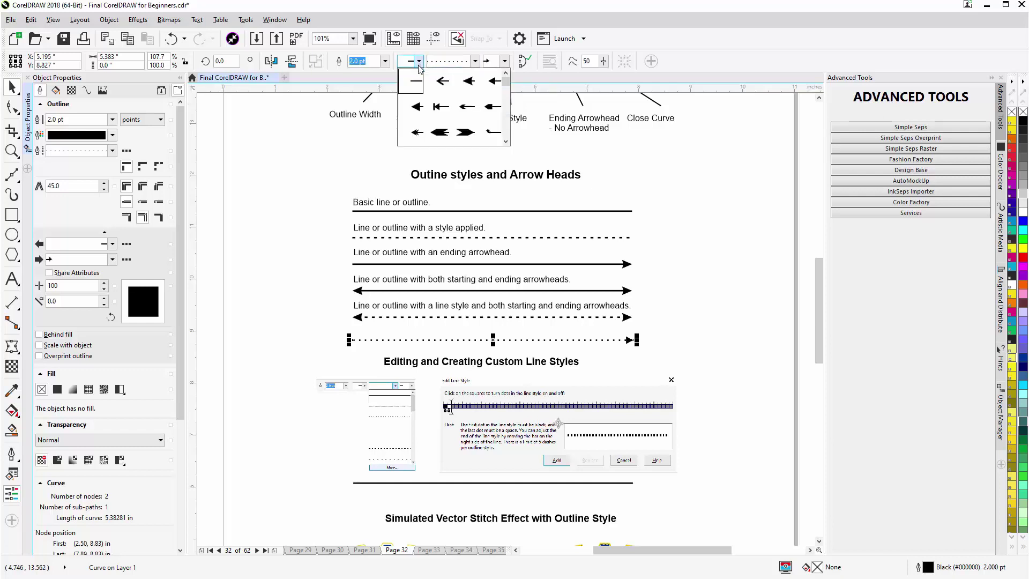
click(492, 83)
click(708, 317)
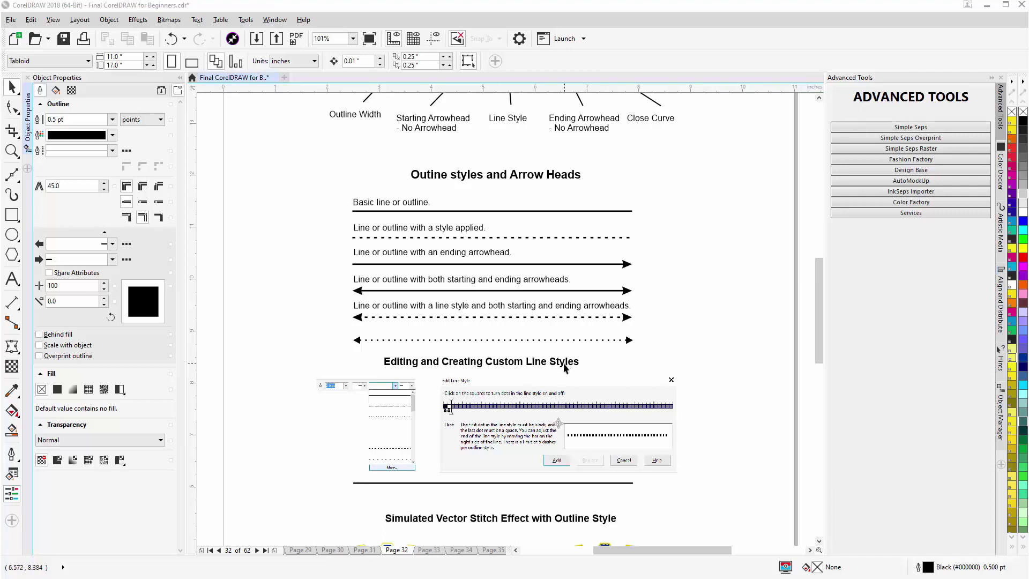
Undo the last change and give the line under the dialog illustration a custom style with longer, spaced dashes.
key(ctrl+z)
click(503, 485)
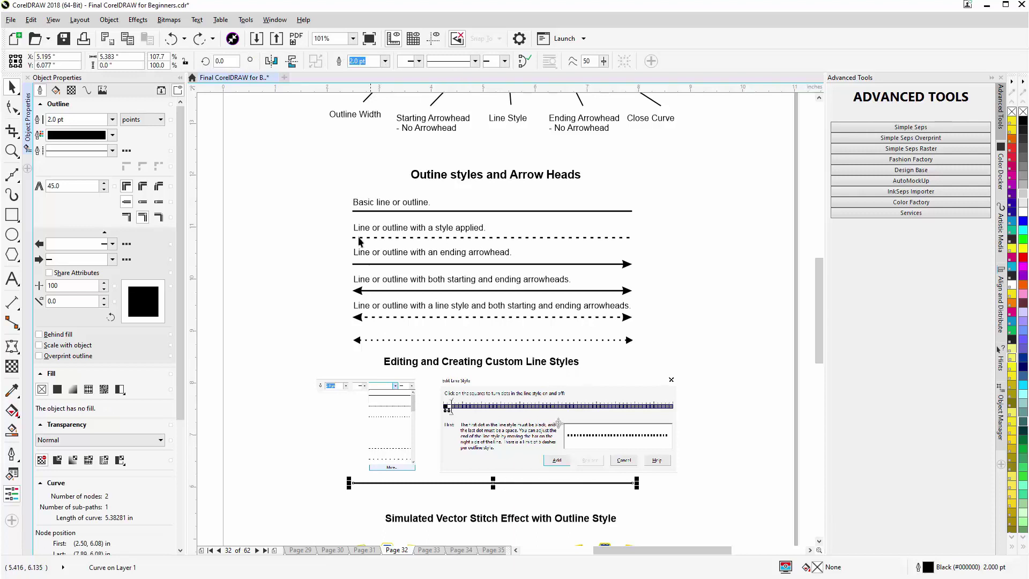
click(474, 61)
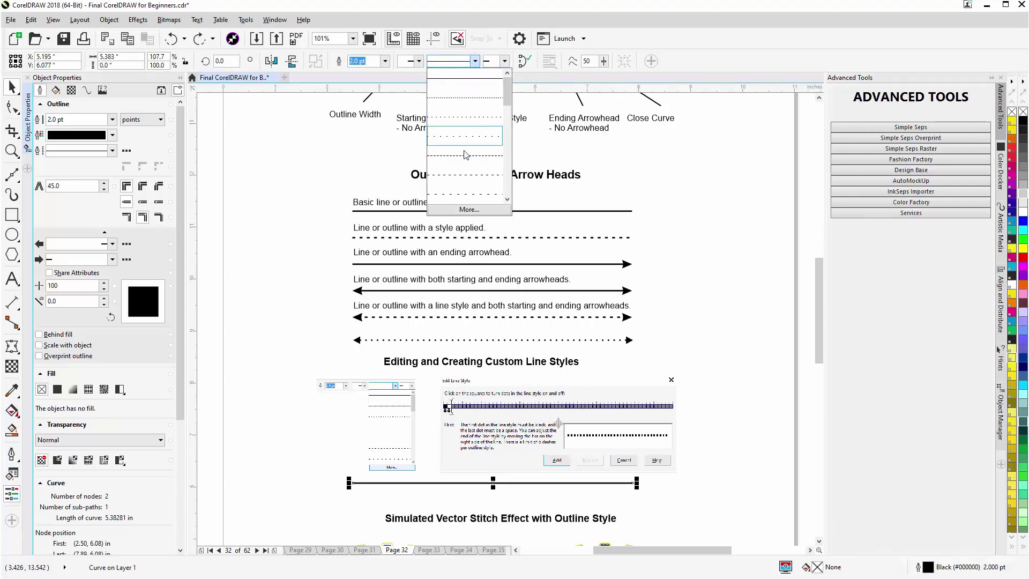
click(468, 209)
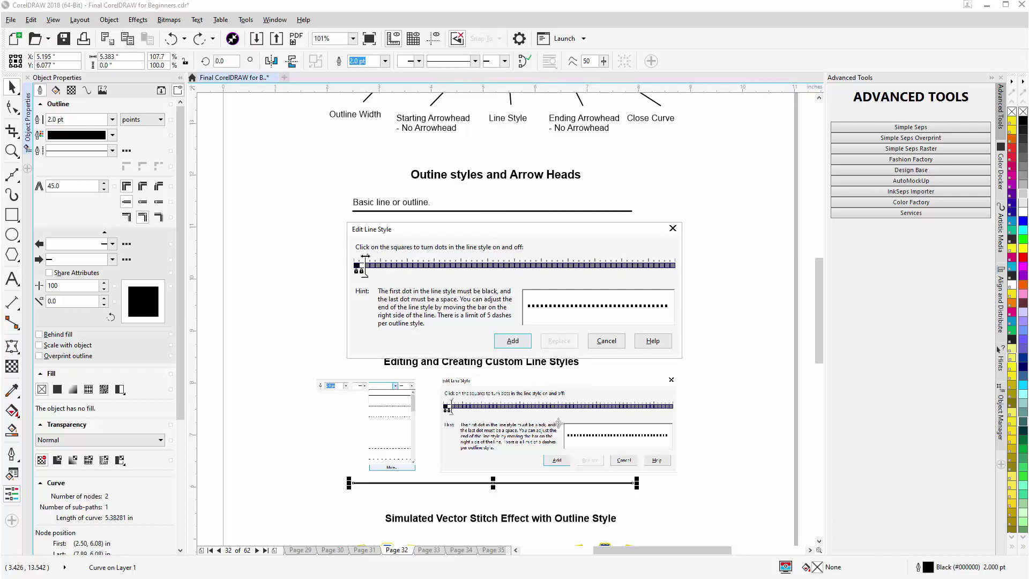
drag(365, 256, 406, 256)
click(377, 266)
click(512, 342)
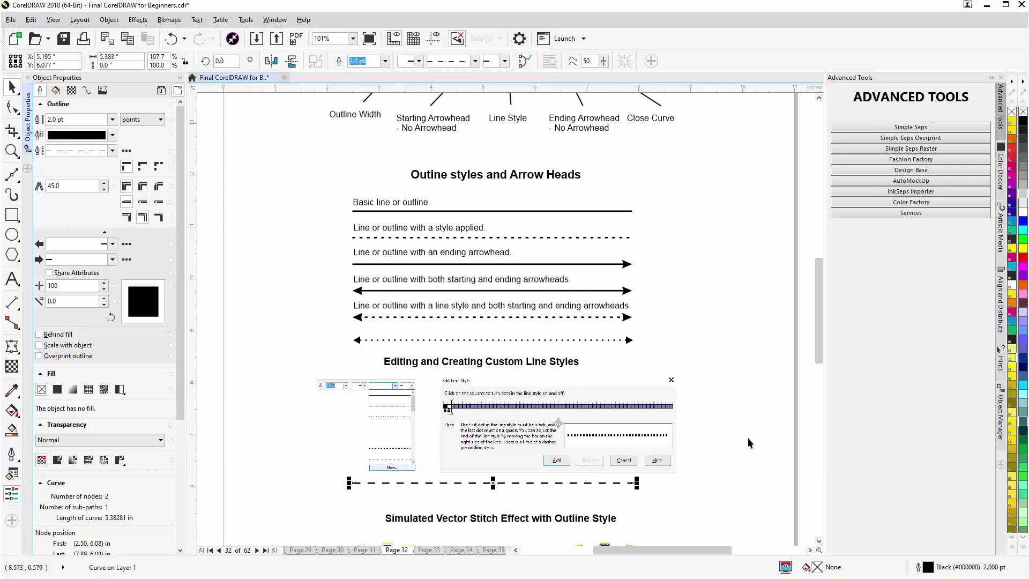
Inspect the Bobcats logo's grey stitch line, then zoom in on the left logo's S shield.
drag(819, 280, 812, 342)
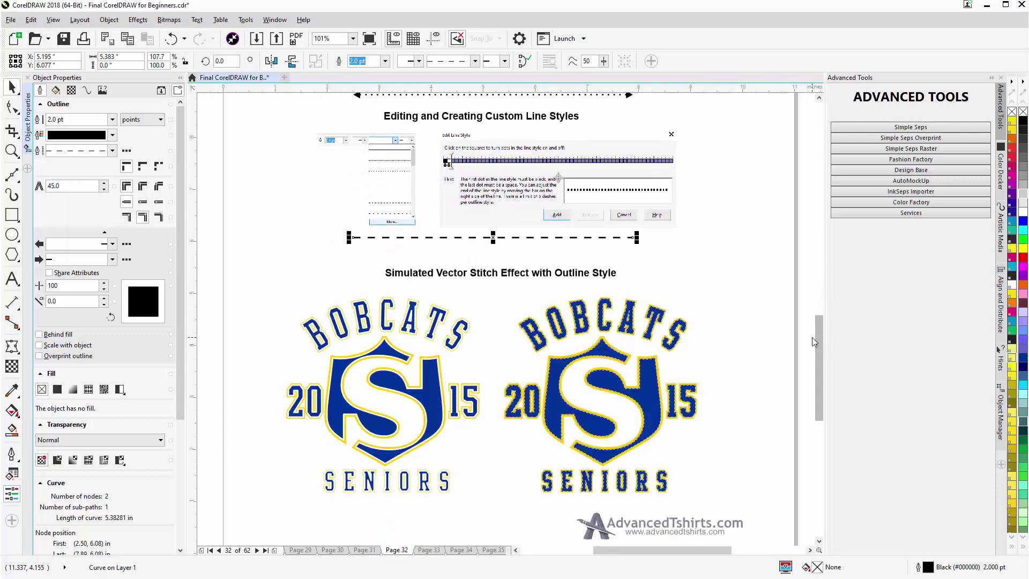
scroll(590, 353, up, 2)
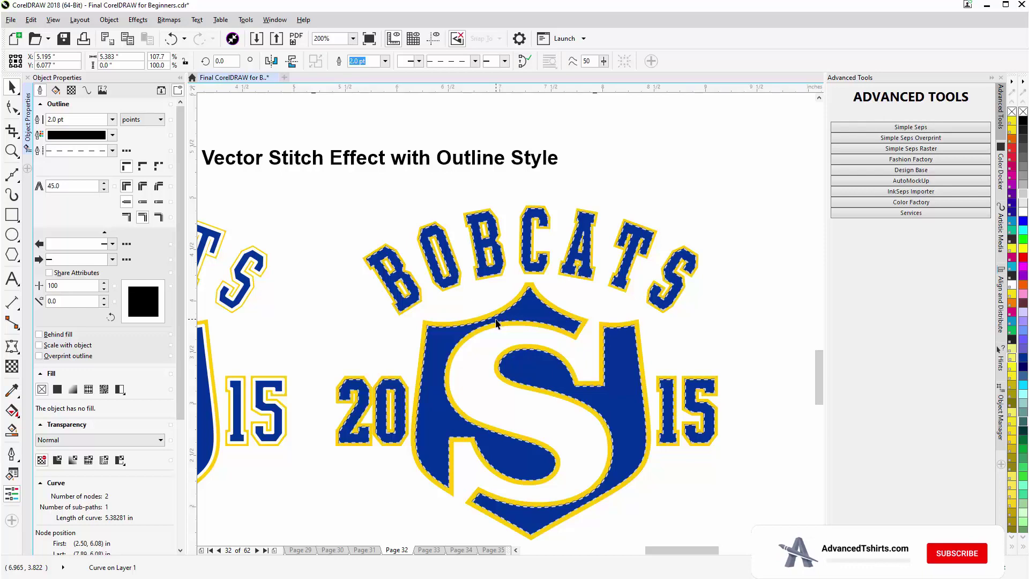
scroll(496, 322, up, 2)
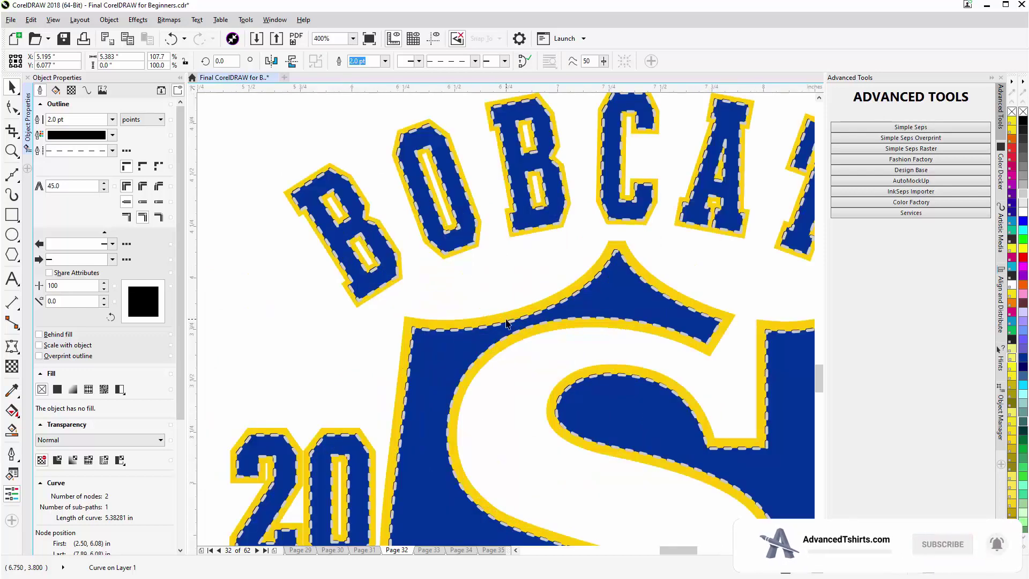
click(516, 327)
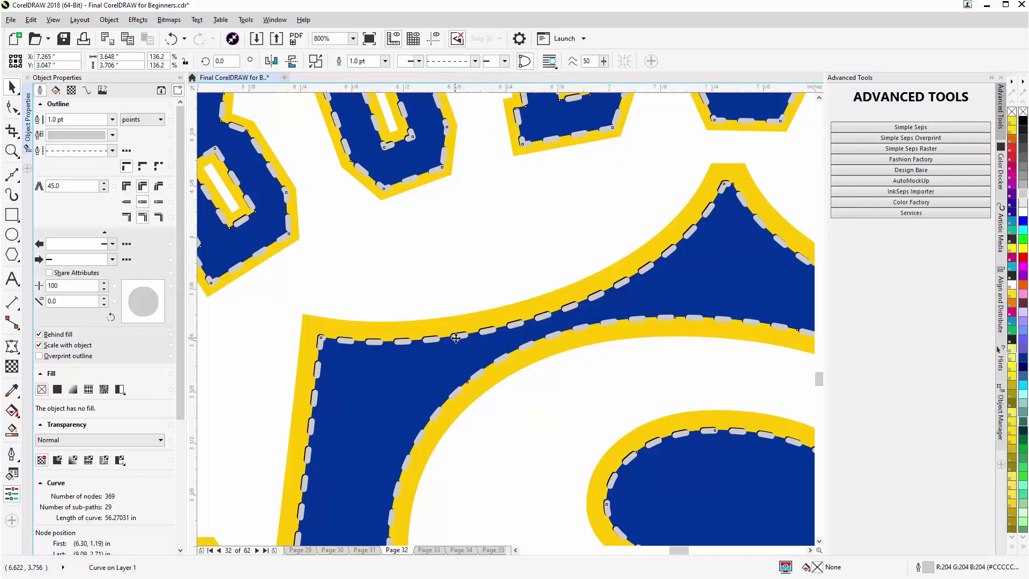
scroll(455, 338, down, 10)
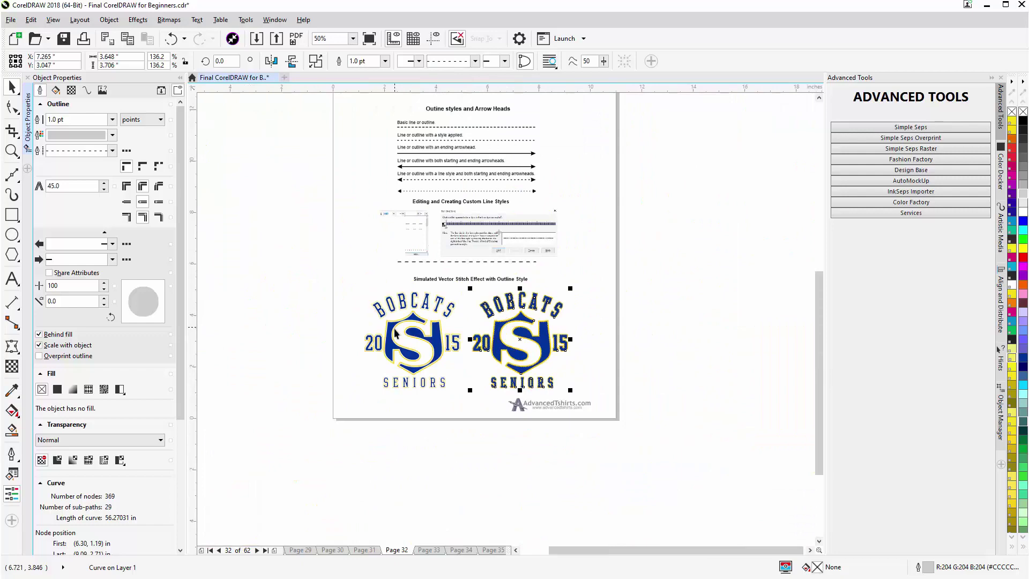
scroll(394, 333, up, 8)
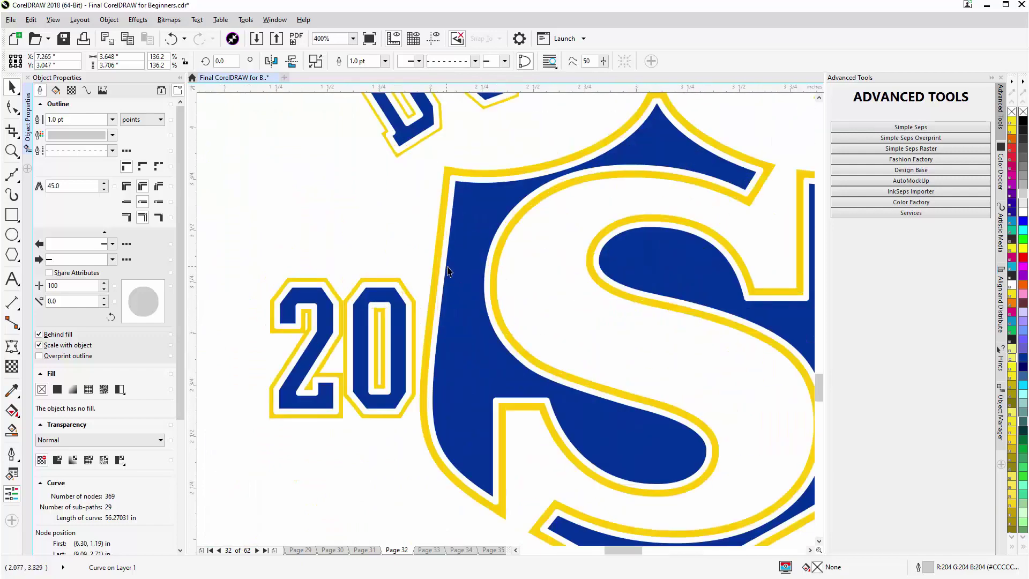
Give the blue S and 20 shapes a 1.5 pt dashed outline.
click(452, 270)
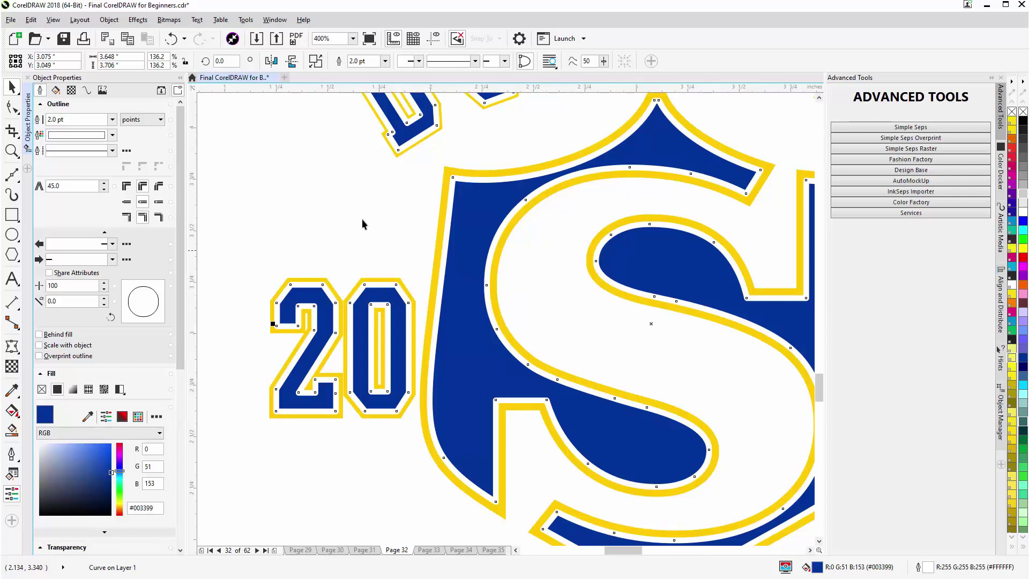
click(112, 120)
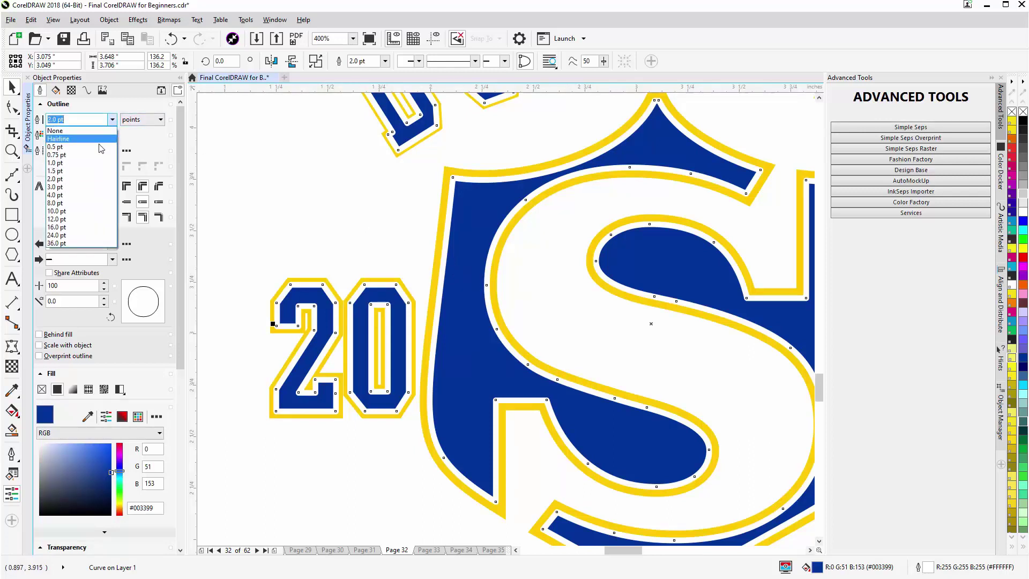
click(94, 171)
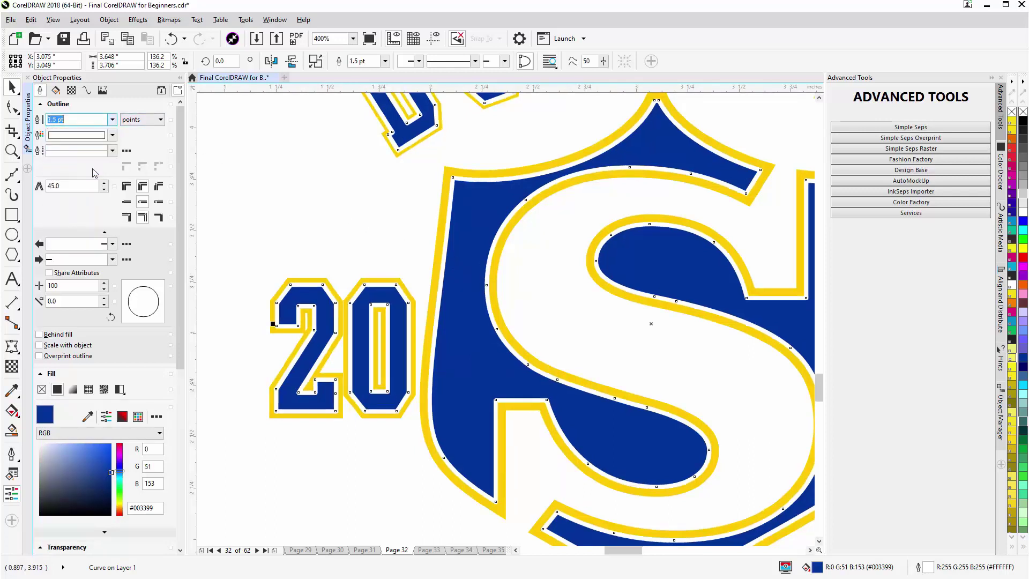
click(474, 61)
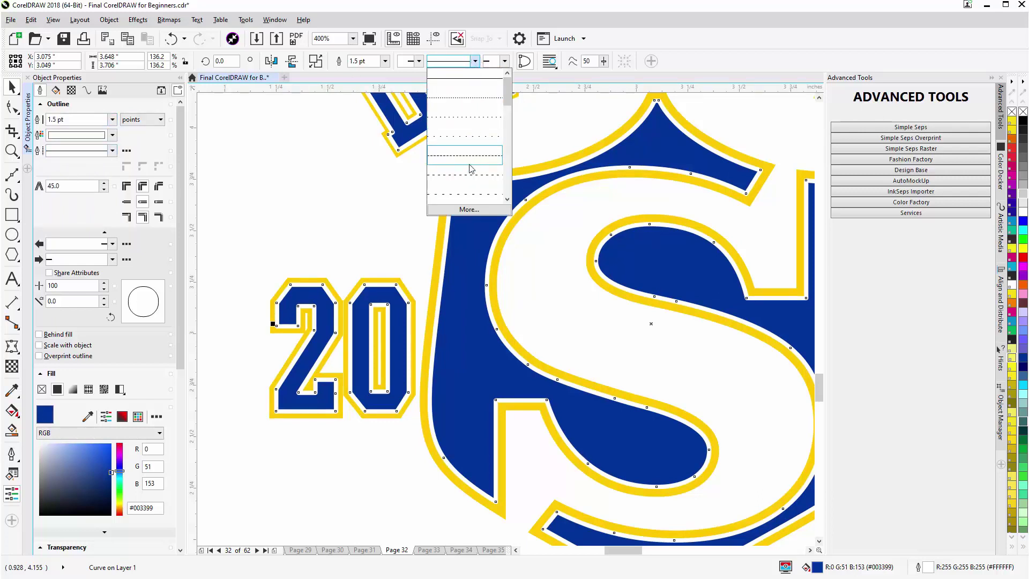
click(470, 194)
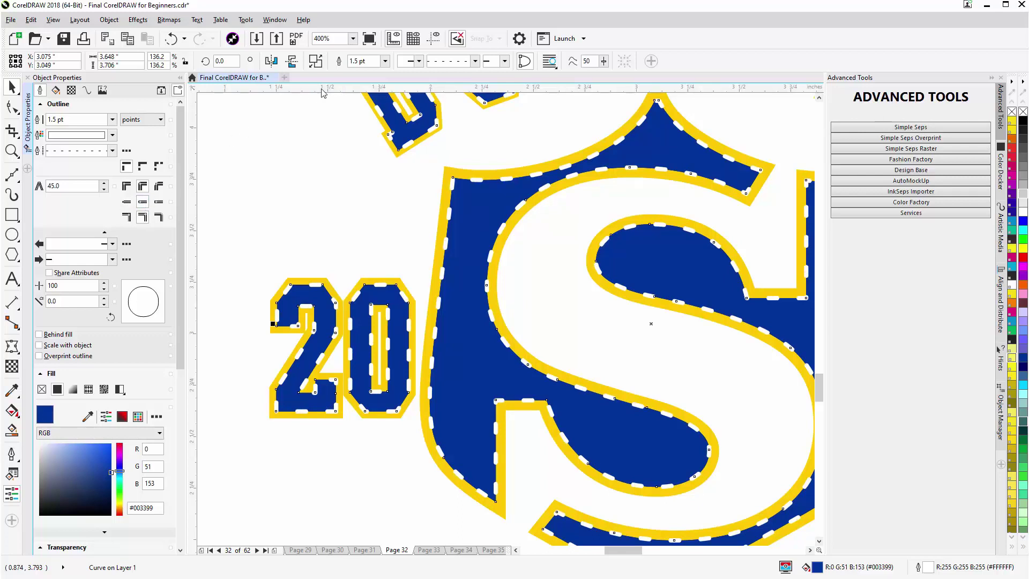
Apply a fine dash to the S and 20 outlines, then add a custom pattern with wider-spaced dashes.
click(476, 62)
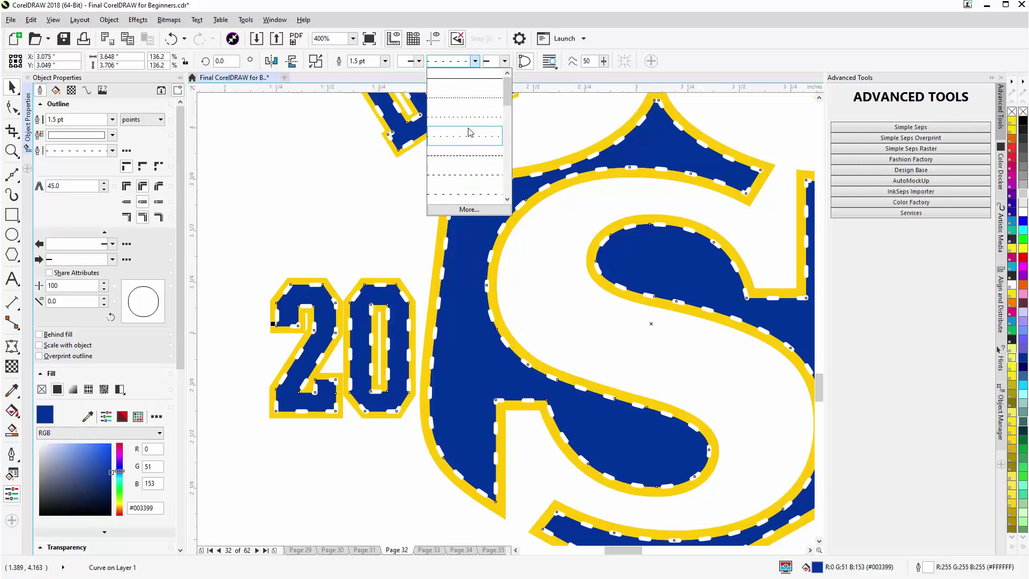
mouse_move(507, 97)
mouse_down()
mouse_move(505, 175)
mouse_move(507, 102)
mouse_up()
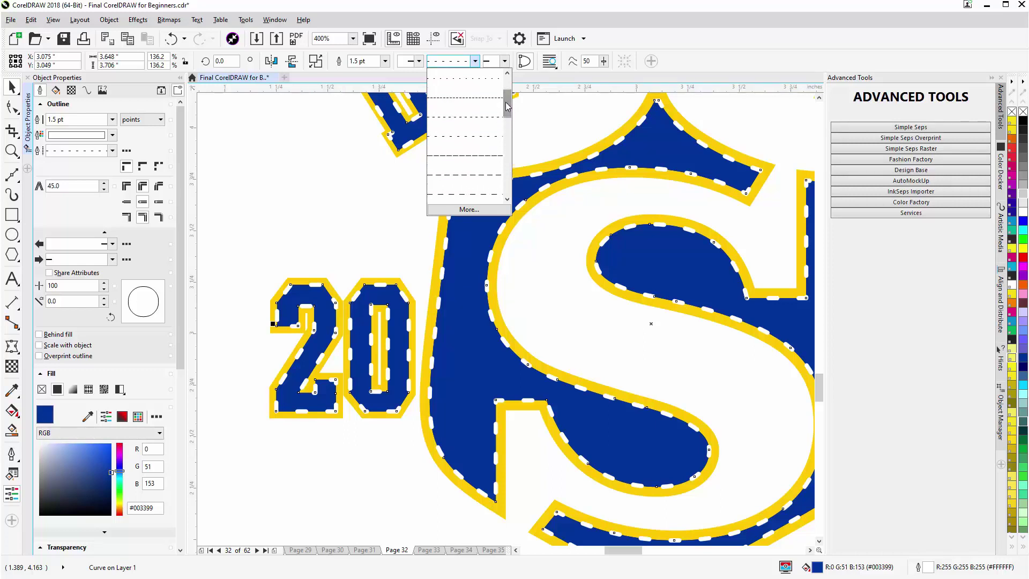
click(481, 103)
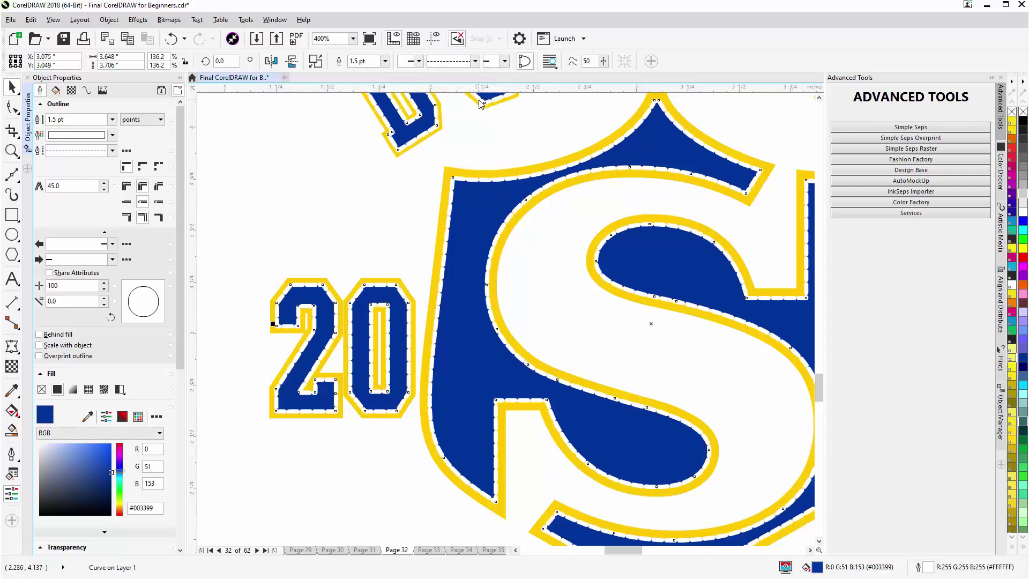
click(475, 61)
click(472, 209)
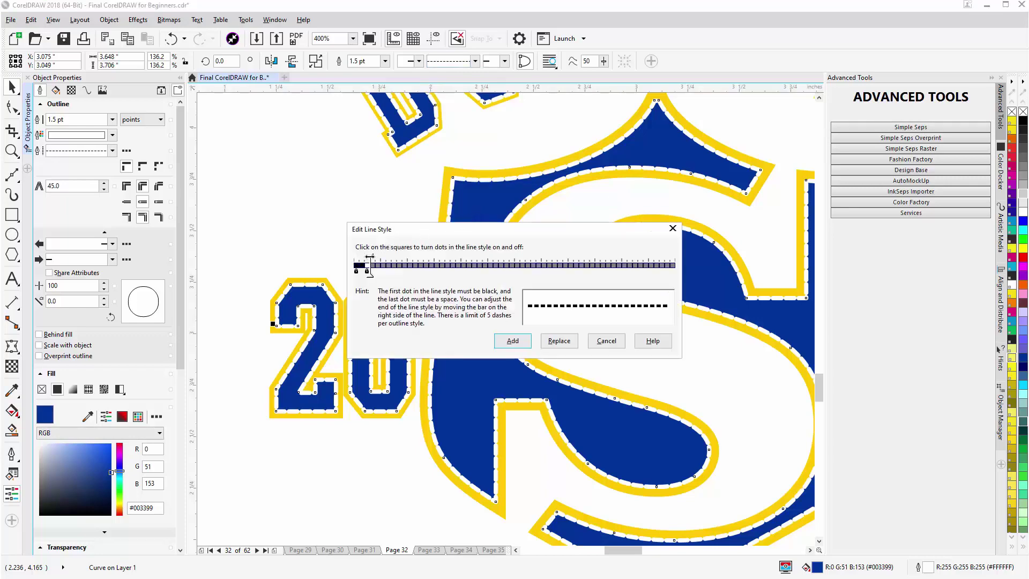
drag(370, 257, 375, 257)
click(519, 345)
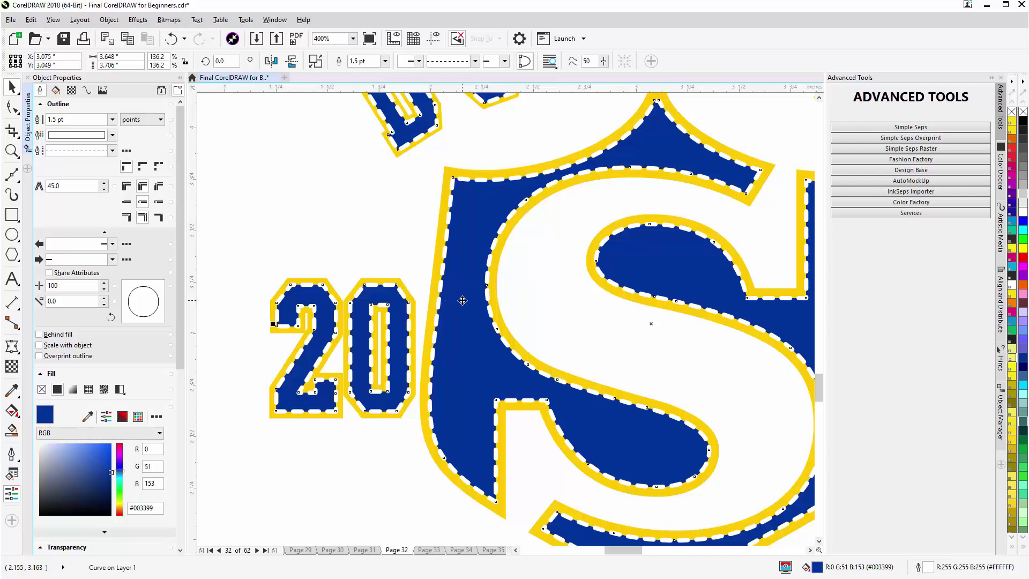
Zoom out and scroll up to the 'Vector Lines/Outlines Styles and Arrow Heads' page header.
scroll(500, 378, down, 10)
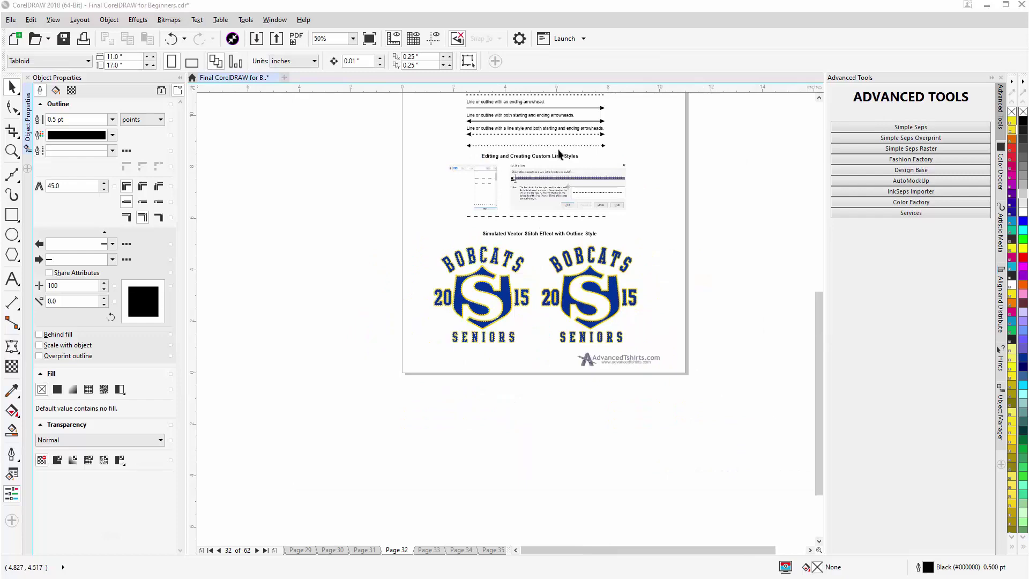
scroll(562, 116, up, 4)
drag(819, 284, 823, 227)
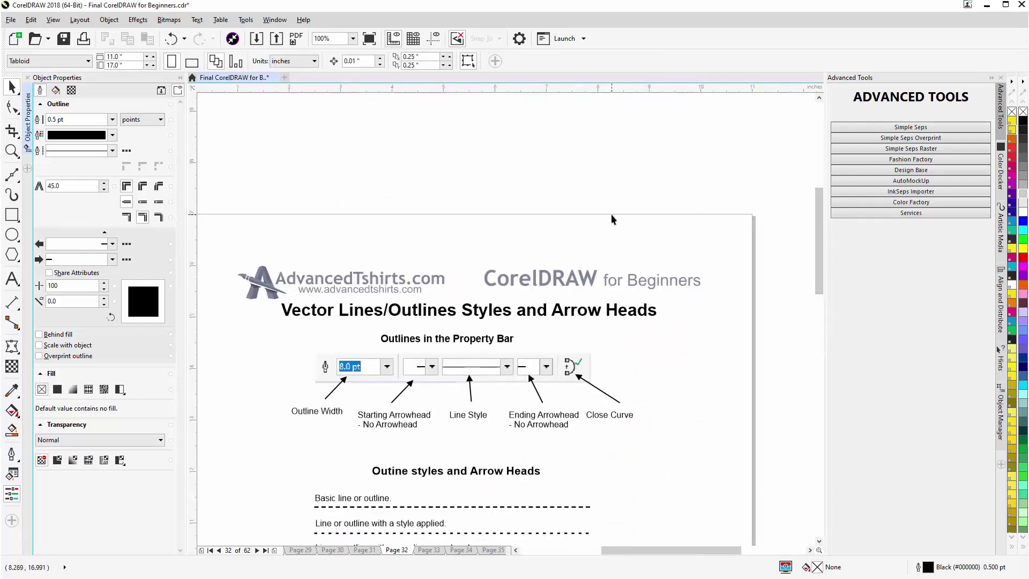